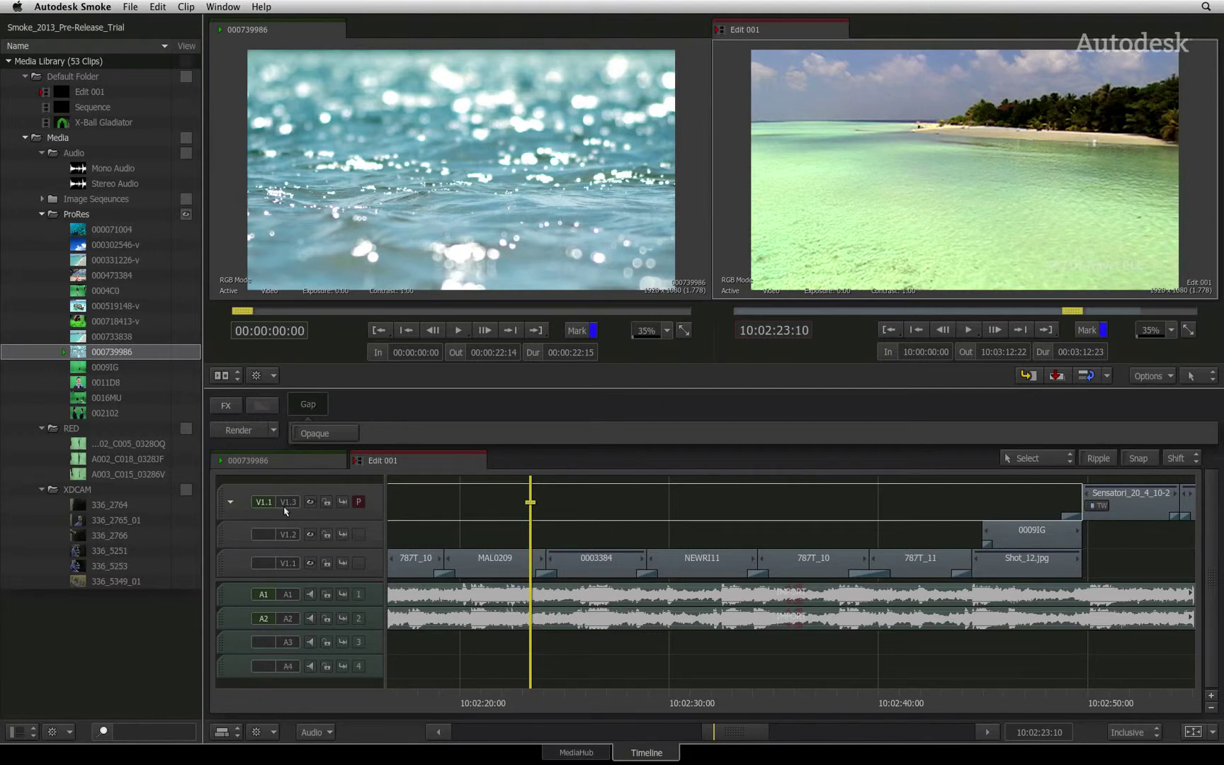
left_click(288, 503)
left_click(288, 597)
left_click(286, 502, "shift")
Move the focus point back and forth between video tracks V1.3 and V1.2, leaving it on V1.2
key("Page_Down")
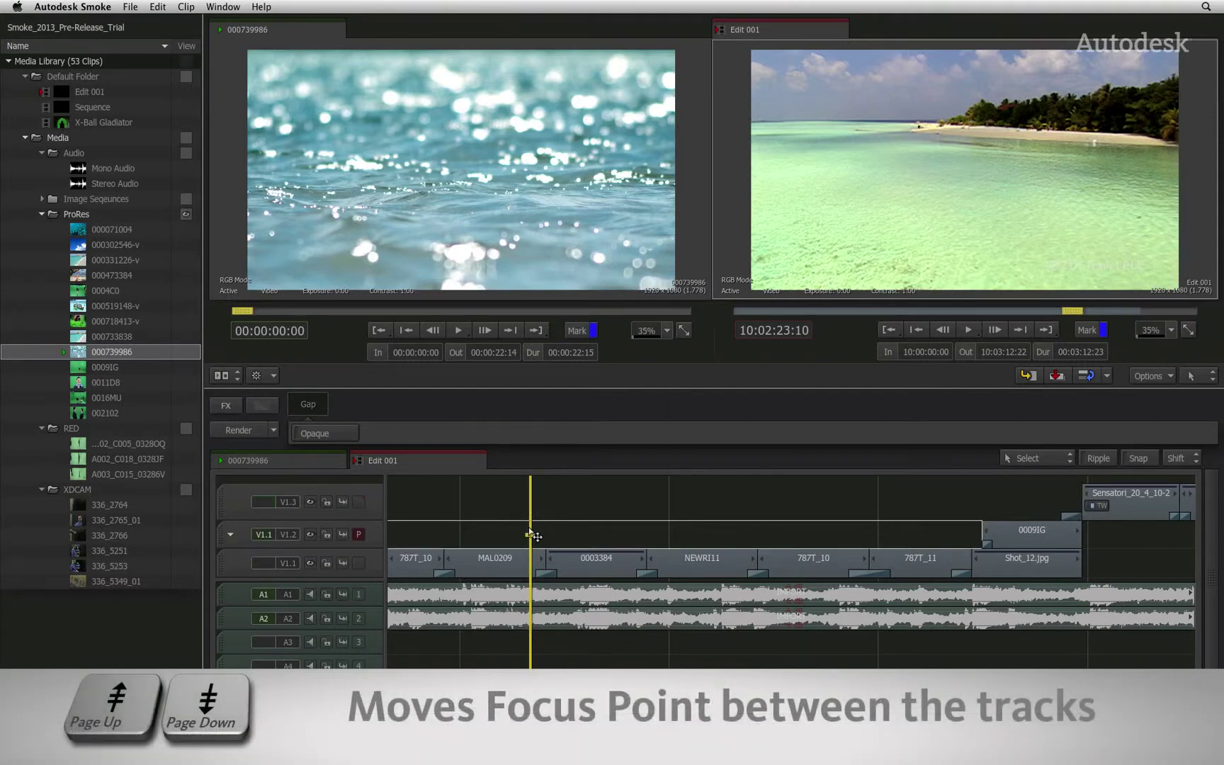
key("Page_Down")
key("Page_Up")
key("Page_Up")
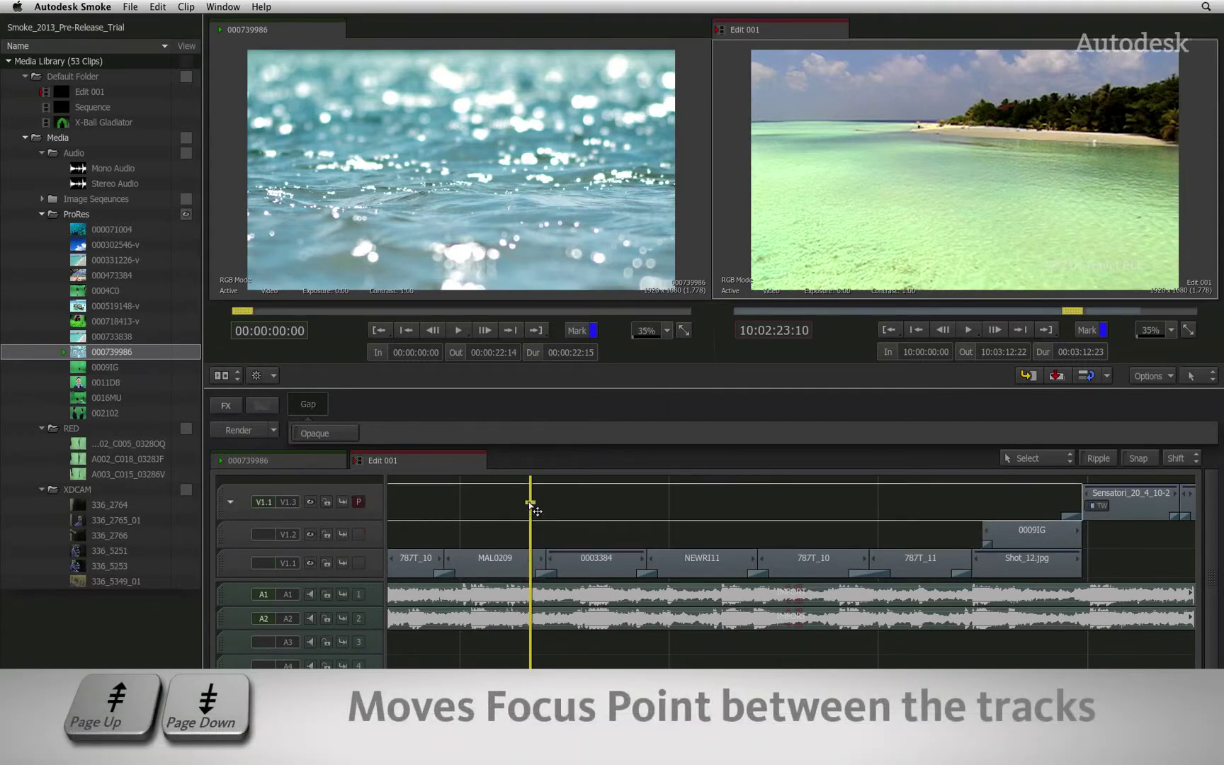
key("Page_Down")
key("Page_Down")
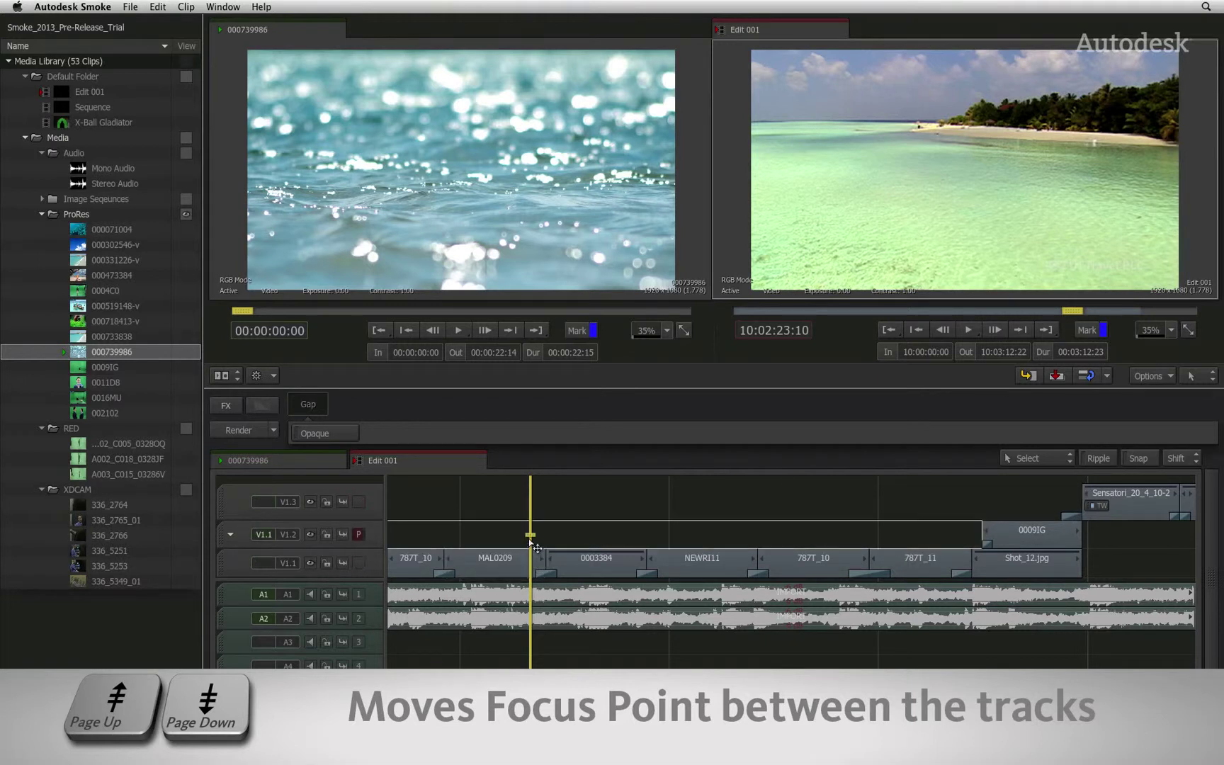
key("Page_Up")
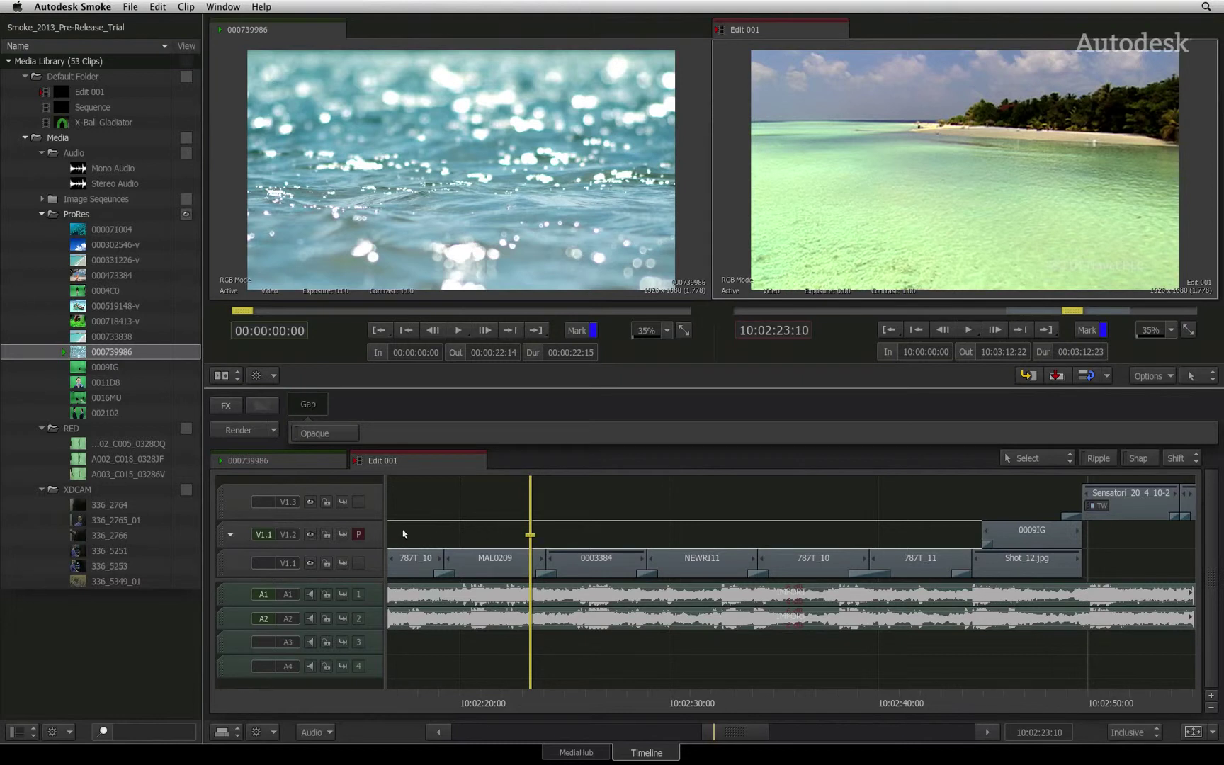
Switch the primary track indicator through V1.1, V1.2 and V1.3, leaving V1.3 as the primary track
left_click(359, 563)
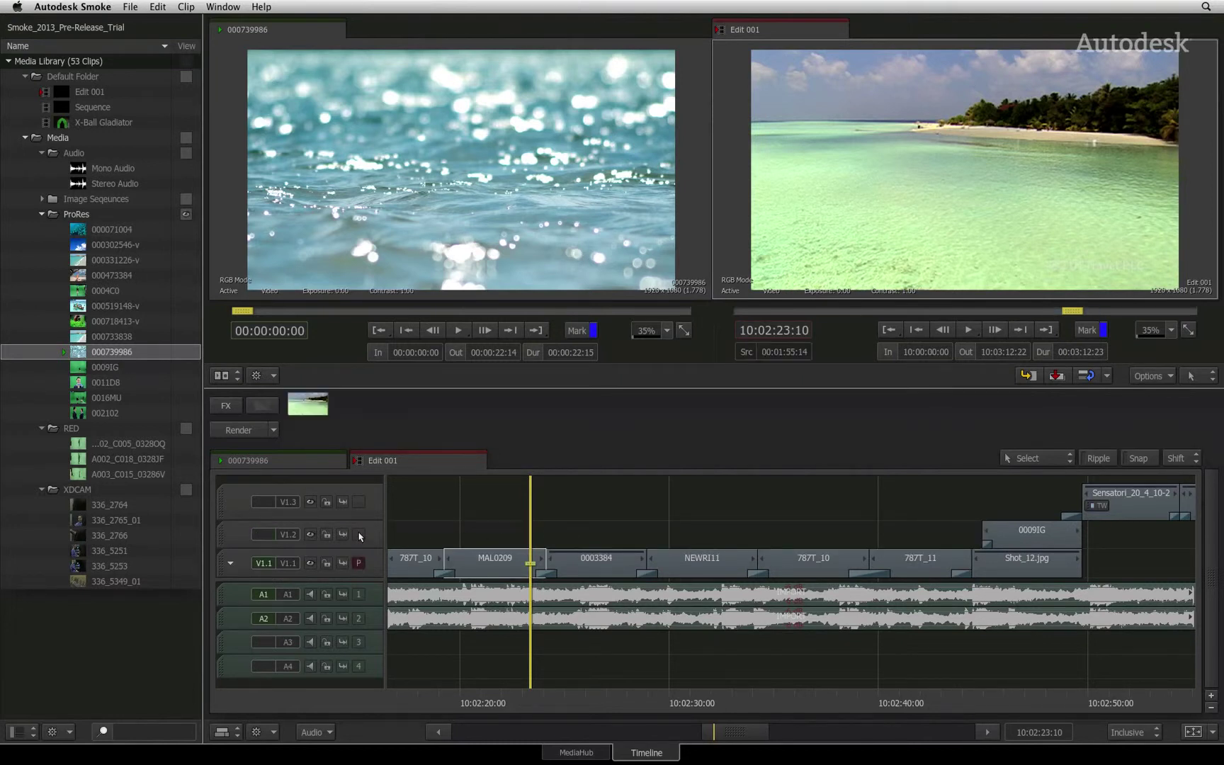
left_click(360, 536)
left_click(359, 502)
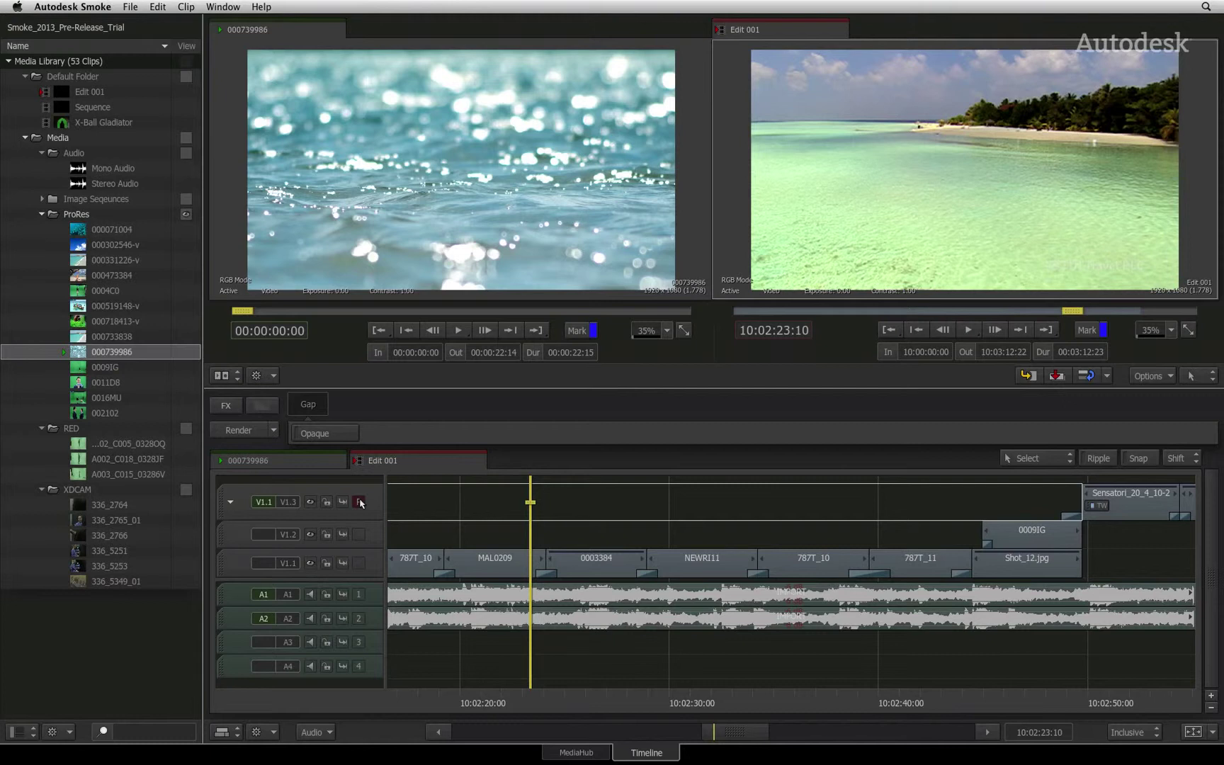
left_click(361, 536)
left_click(360, 563)
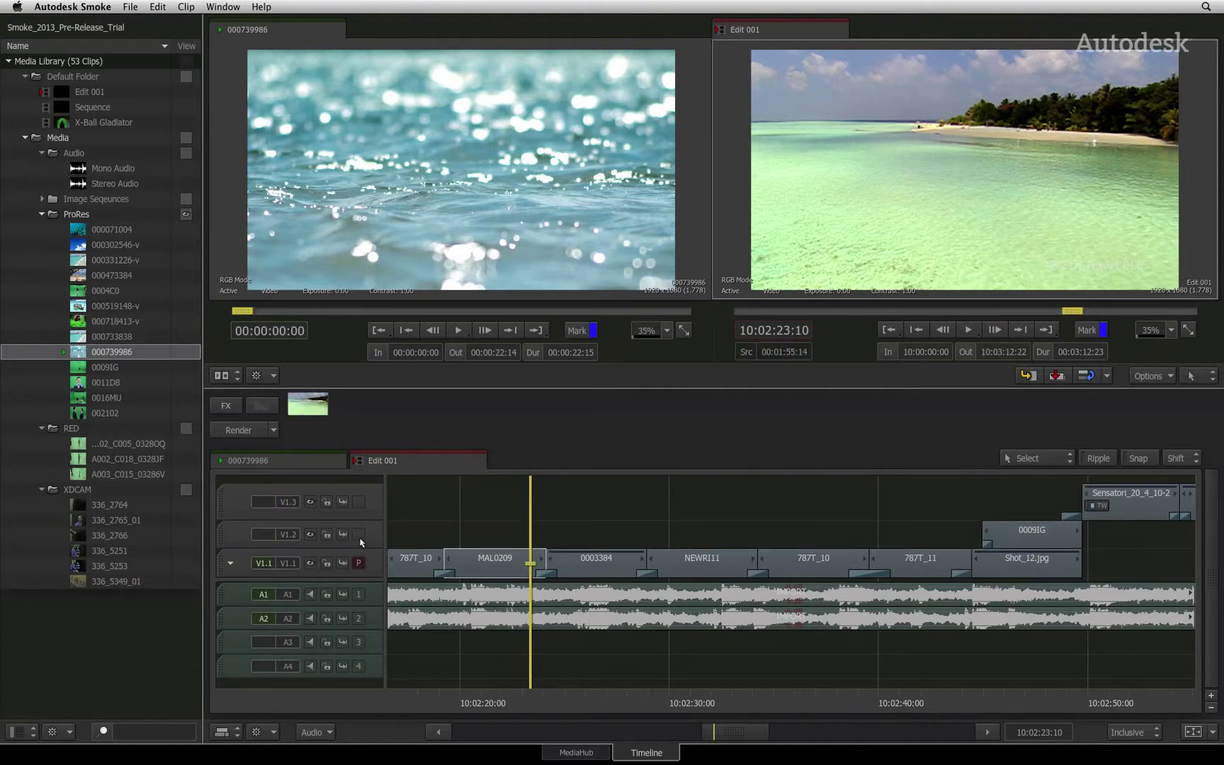
left_click(359, 536)
left_click(359, 503)
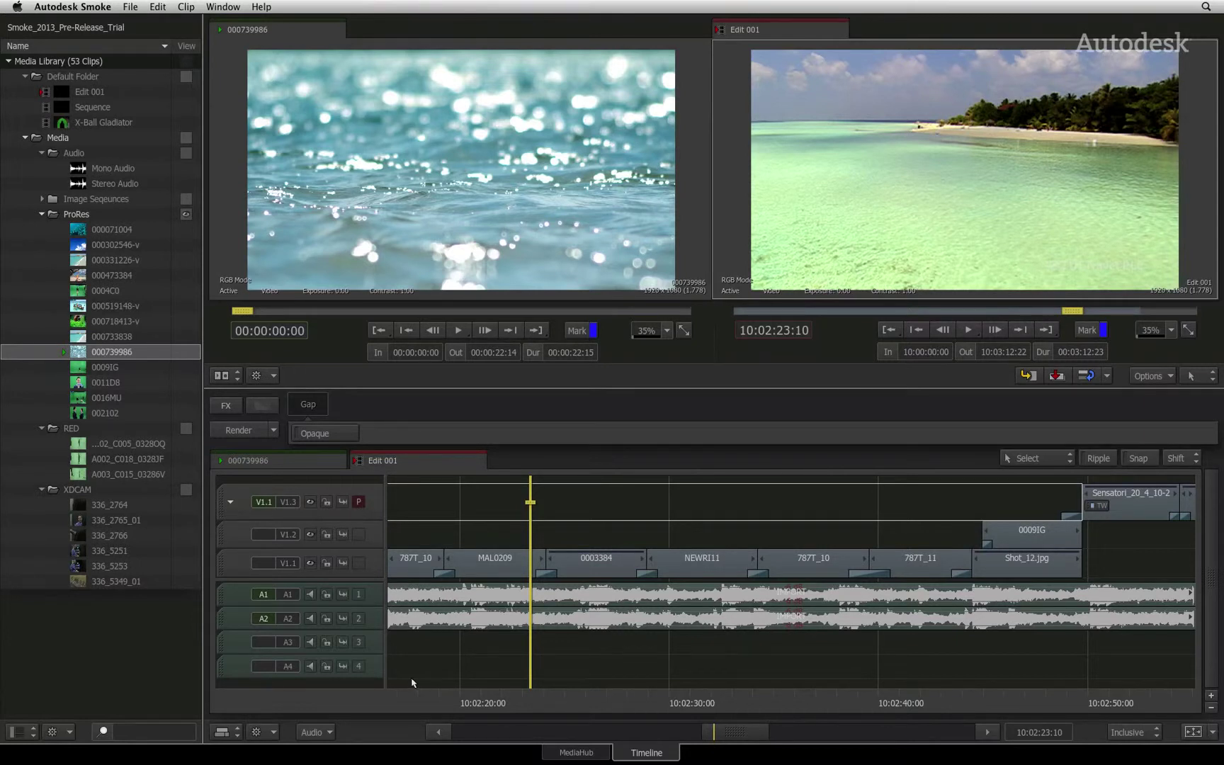
Patch source audio channel A1 to timeline track A3 and source channel A2 to track A4
left_click(264, 641)
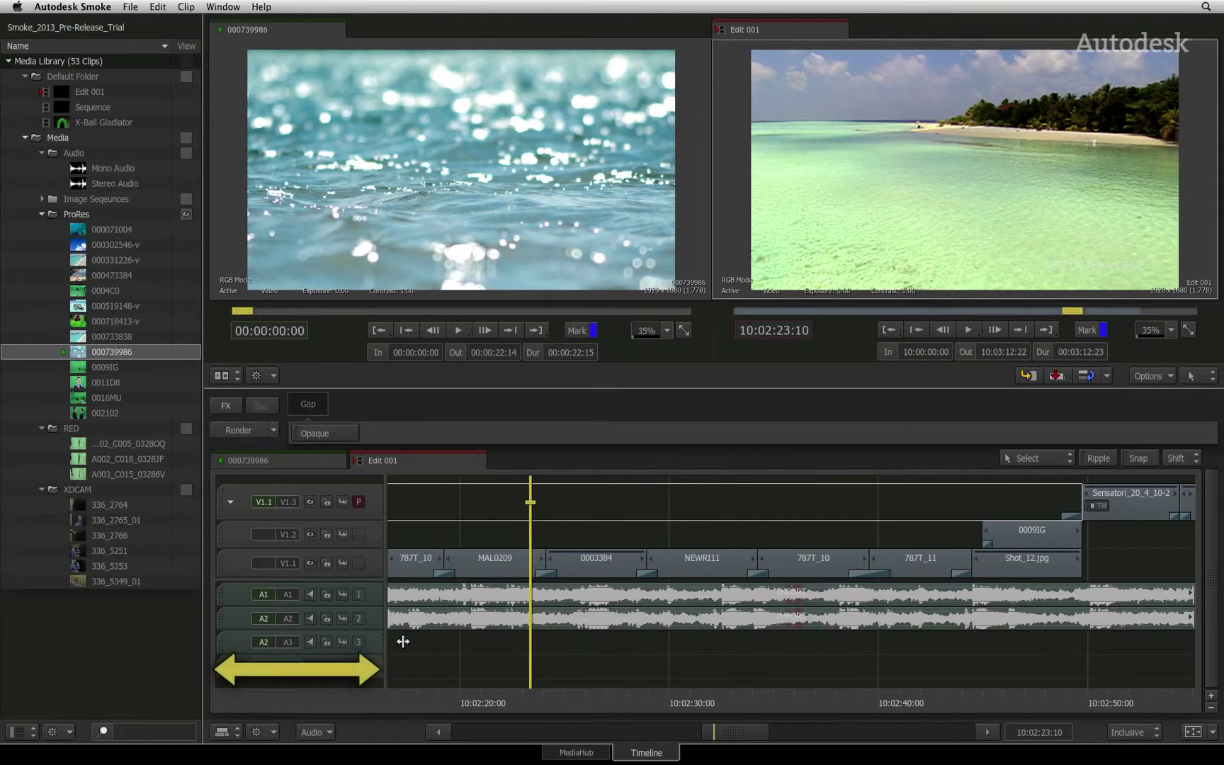
left_click(269, 618)
left_click(287, 624)
left_click(252, 634)
left_click_drag(239, 638, 241, 644)
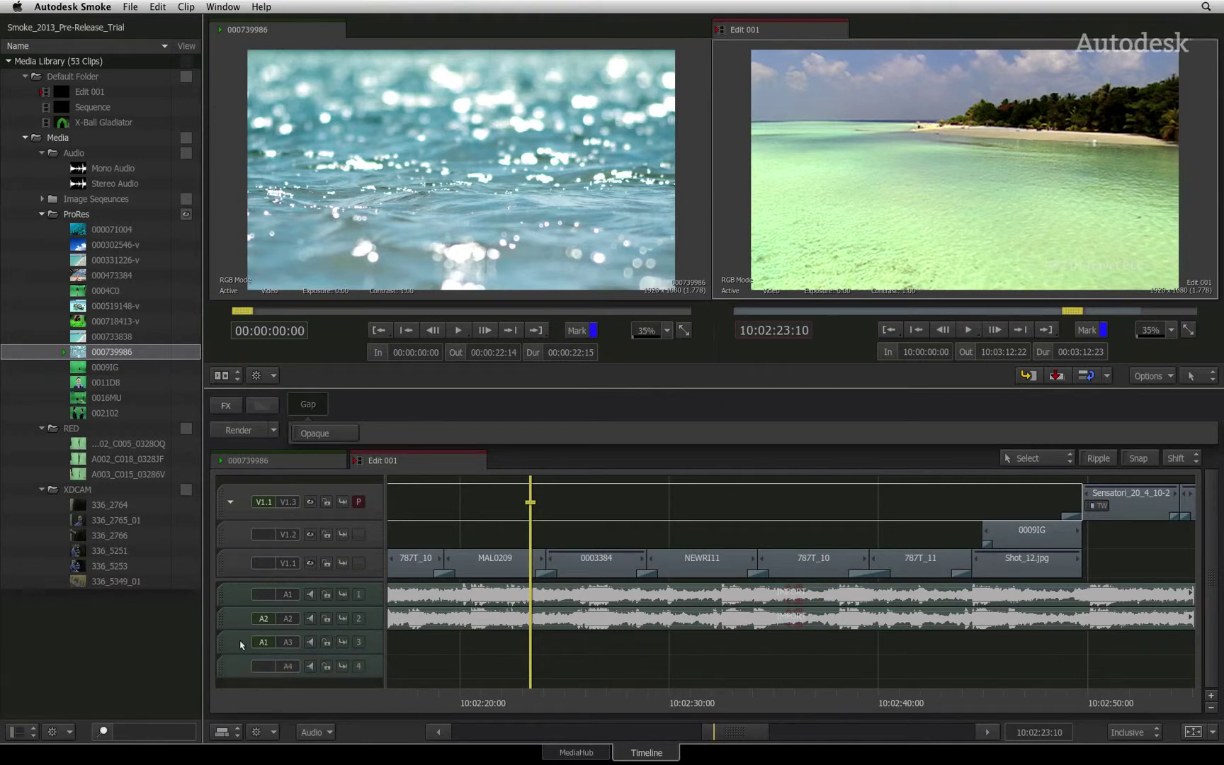
left_click(274, 664)
left_click_drag(412, 664, 415, 672)
right_click(242, 647)
mouse_move(330, 679)
Load Mono Audio and Stereo Audio as the source in turn and place Stereo Audio on tracks A3 and A4 at 10:02:23:10
left_click(128, 170)
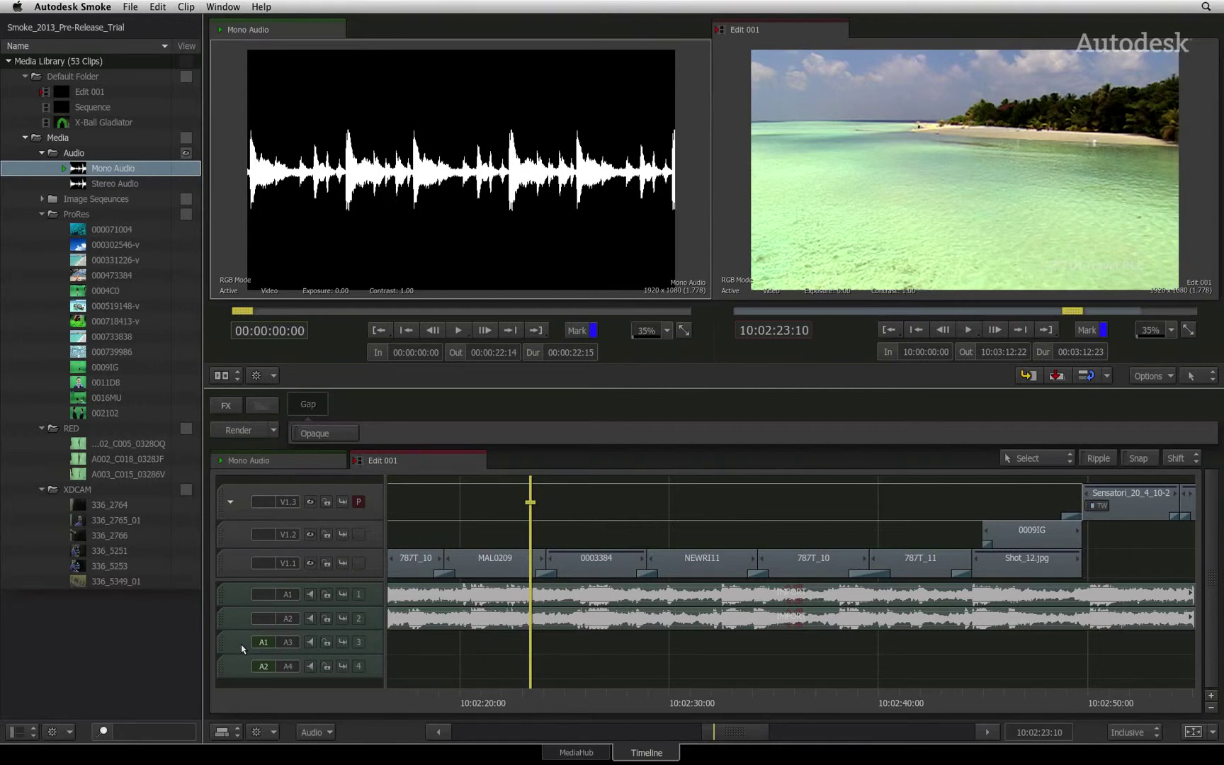
left_click(121, 186)
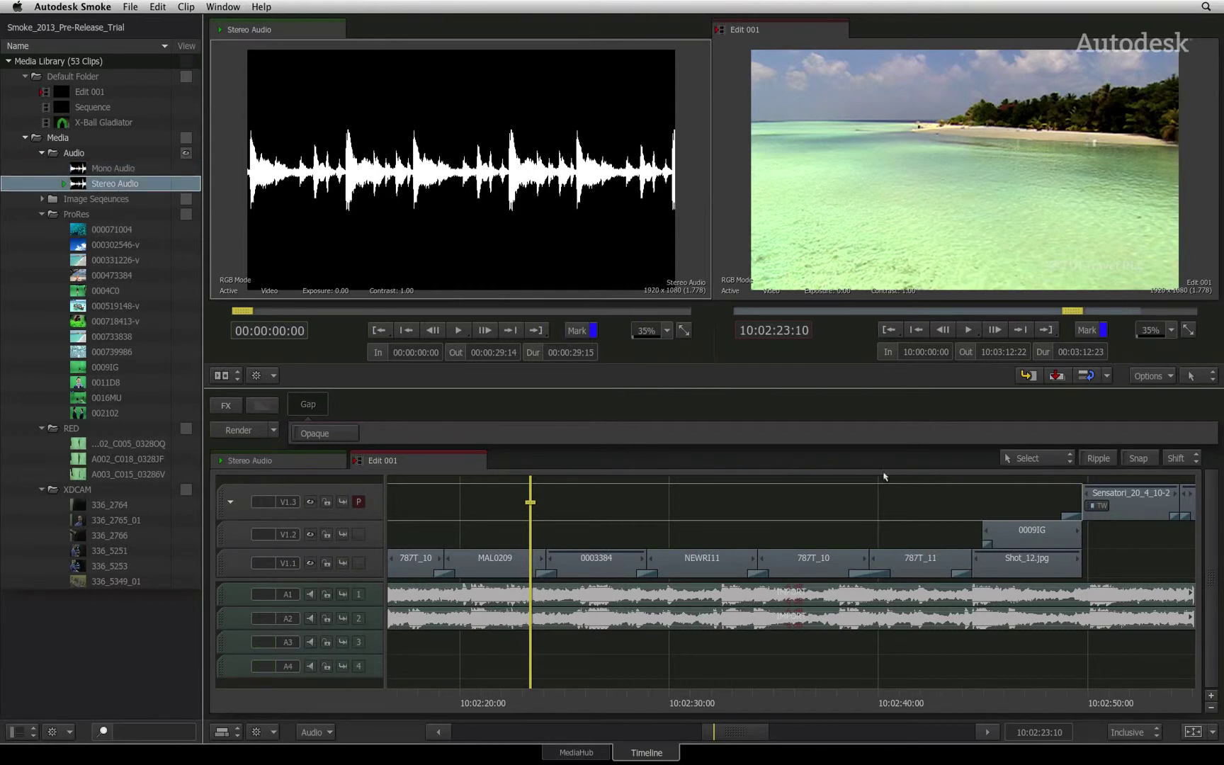
left_click(1055, 378)
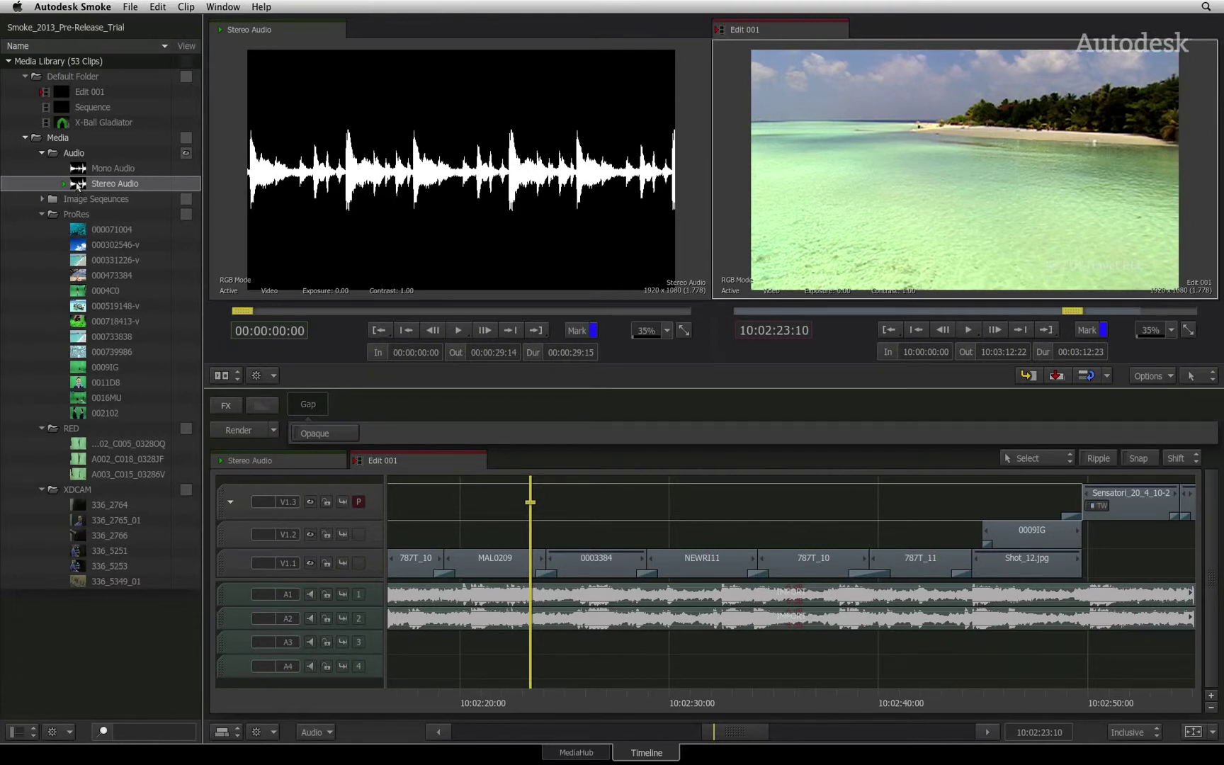
left_click_drag(77, 185, 531, 652)
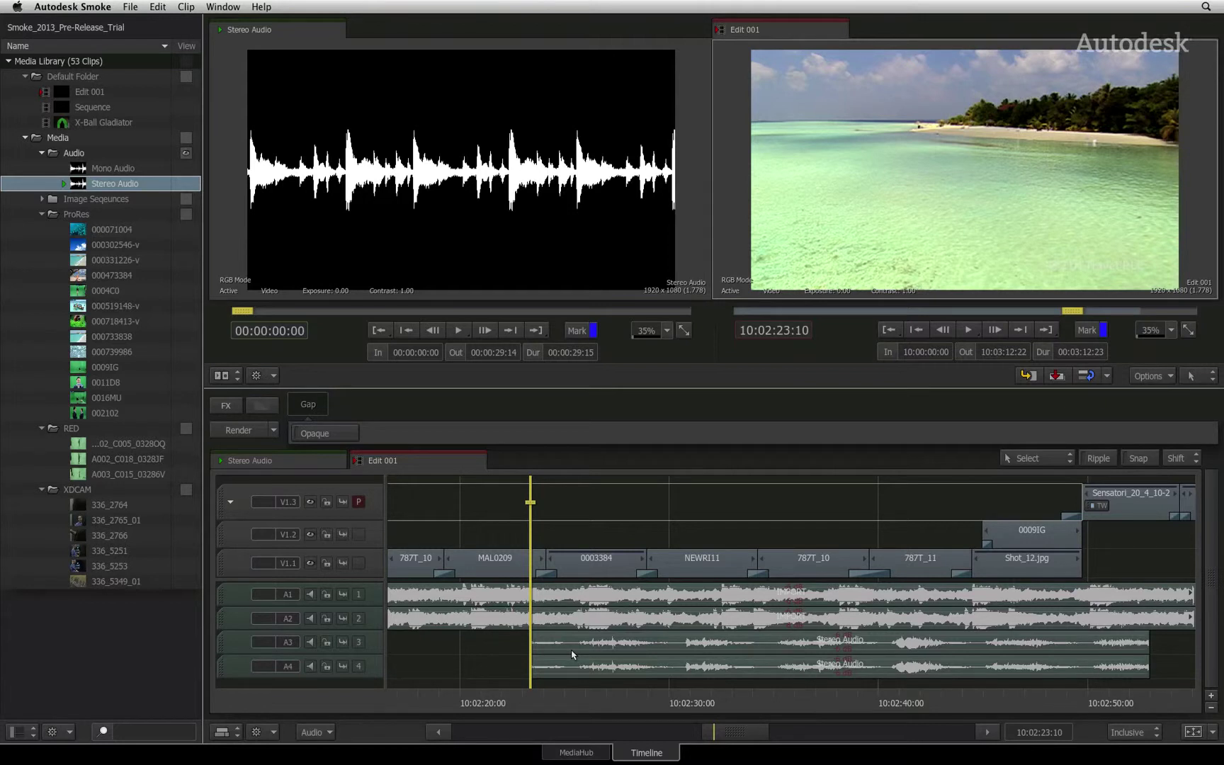
Lock audio tracks A1, A2, A3 and A4 in Edit 001
left_click(327, 594)
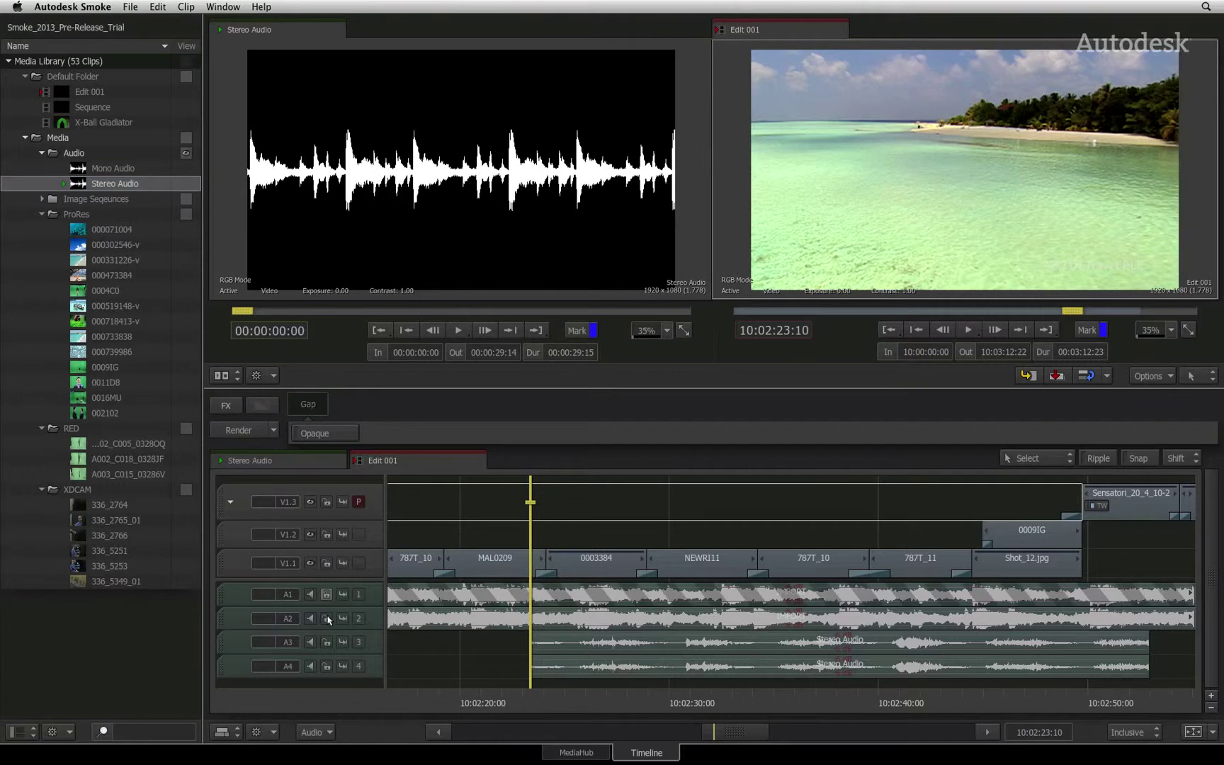
left_click(327, 618)
left_click(326, 642)
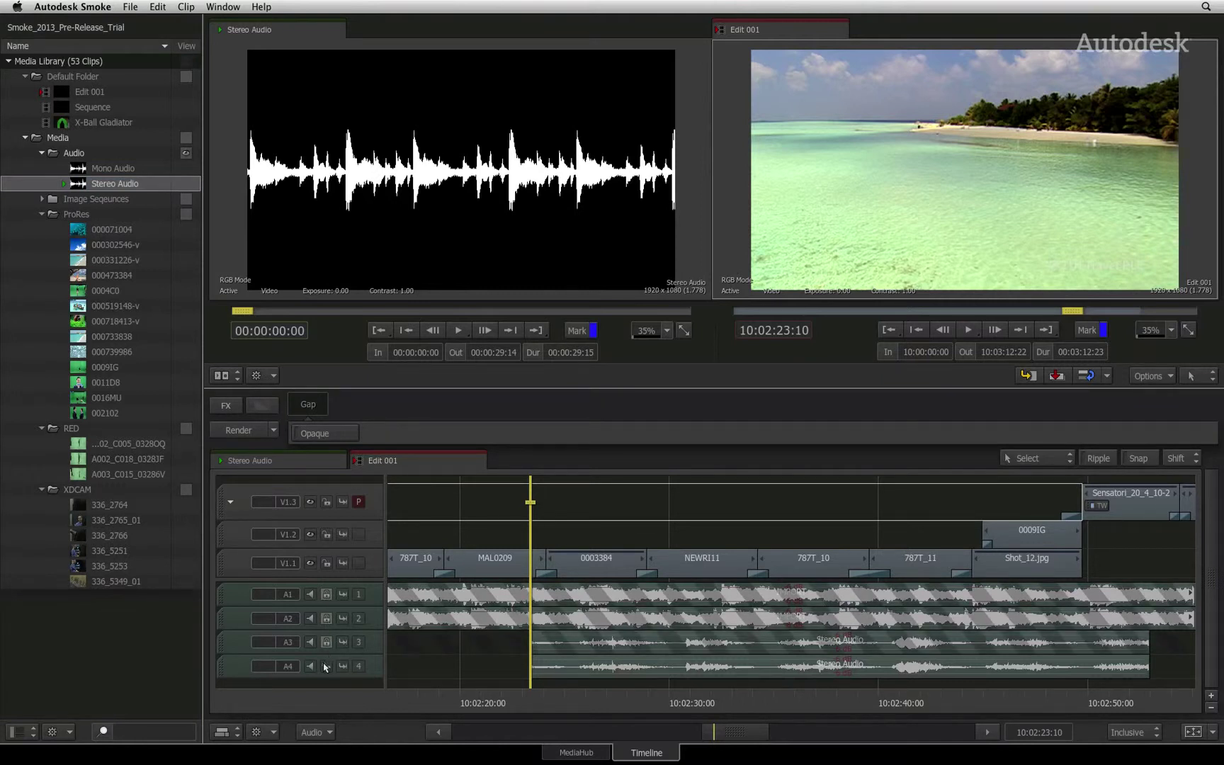
left_click(326, 666)
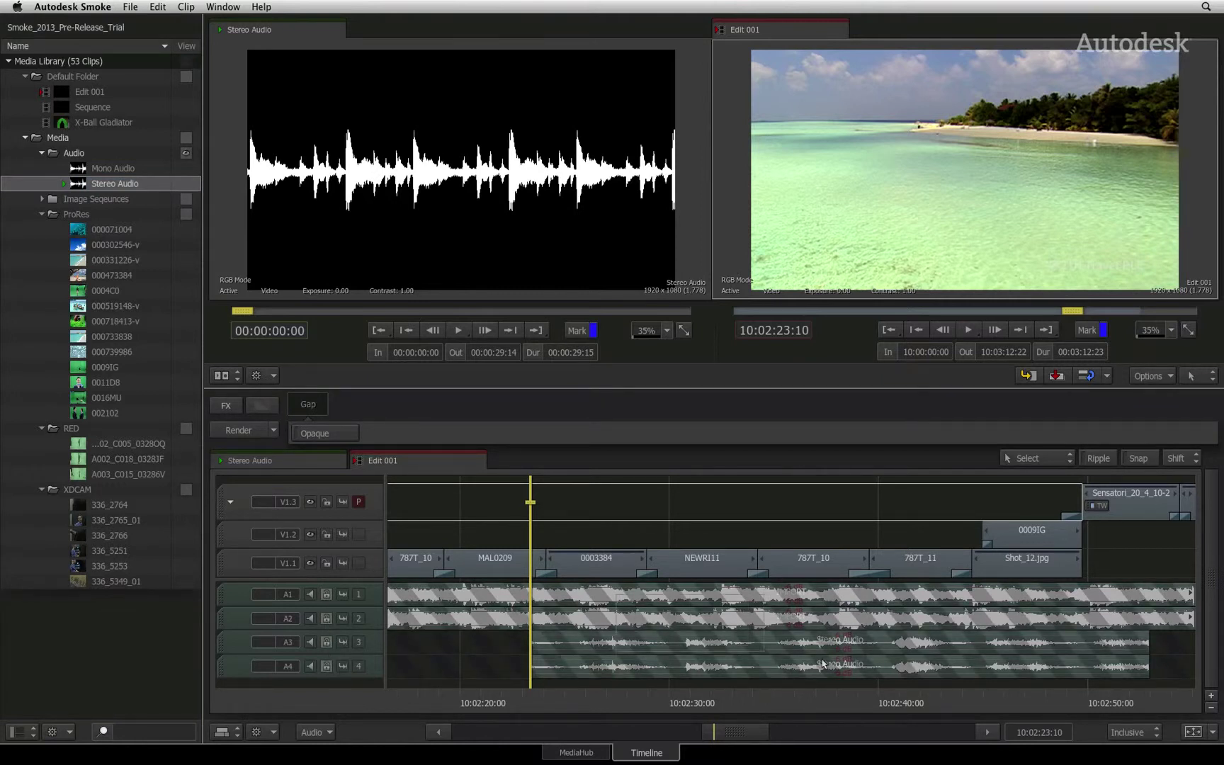